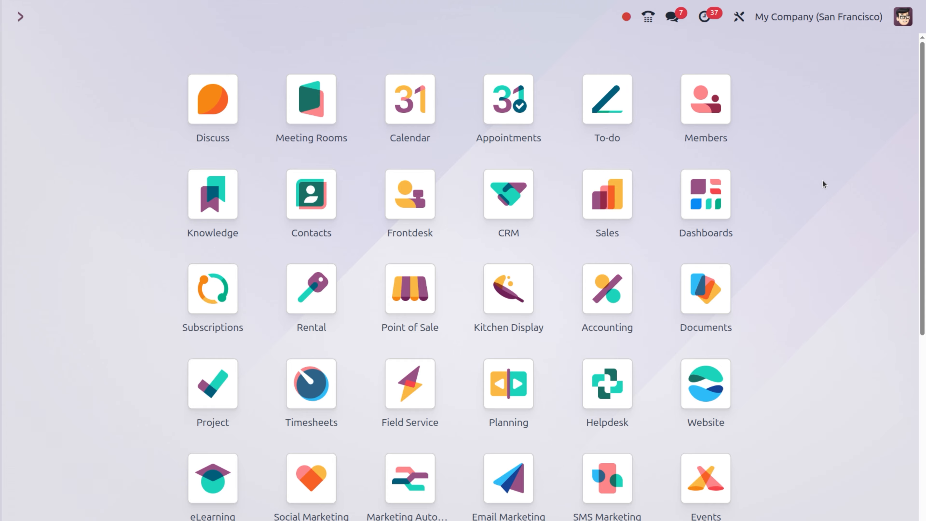
- Open the Calendar app's appointments and create a new appointment type titled "software demo"
text(cal)
click(521, 151)
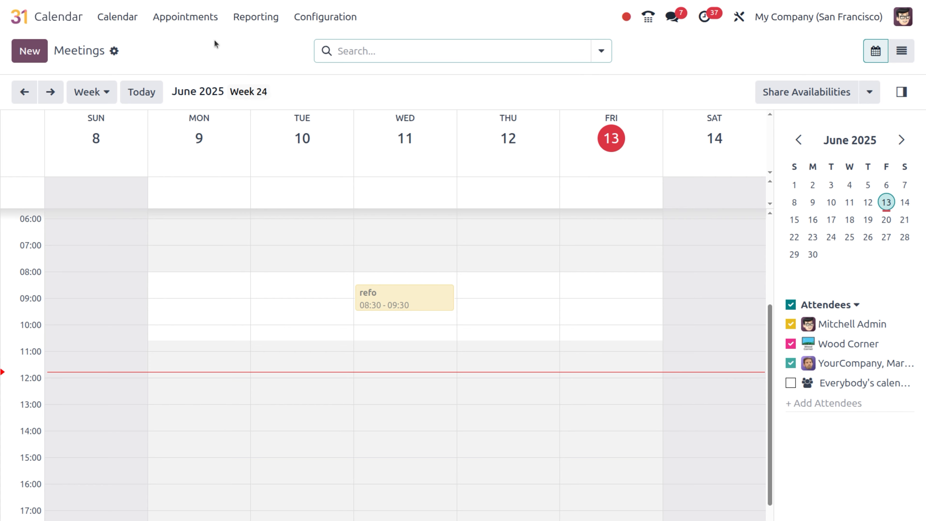
click(193, 17)
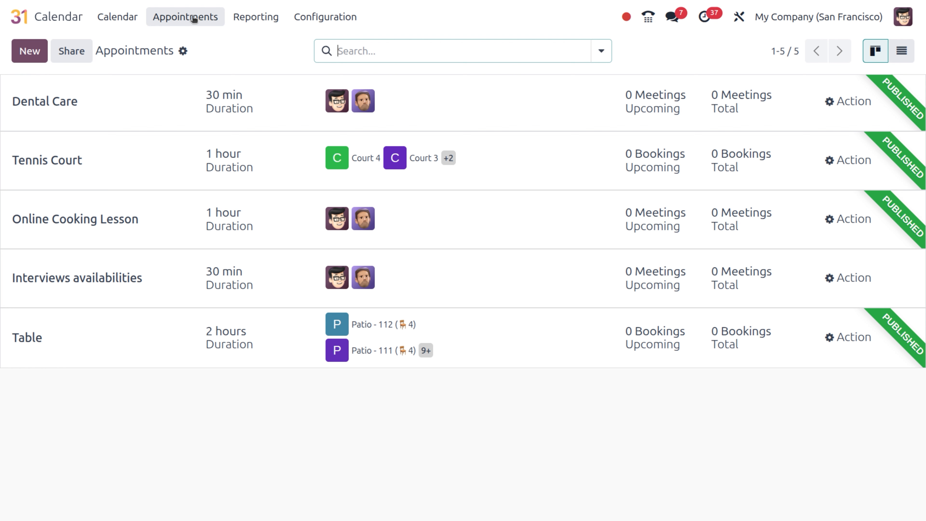
click(32, 54)
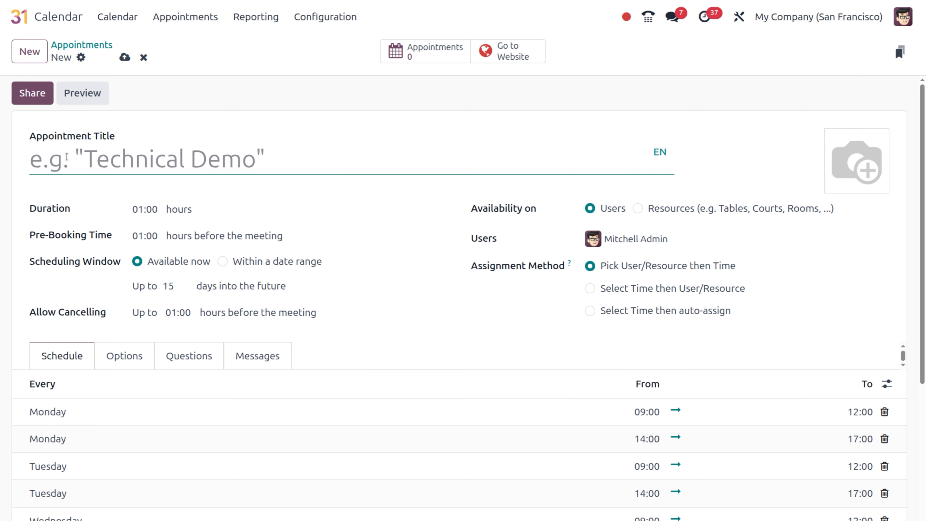
text(software demo)
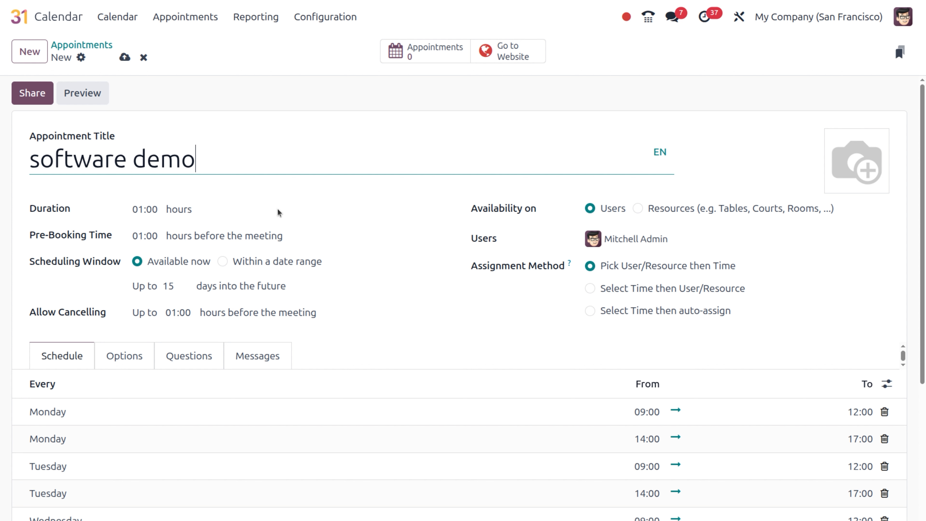
- Enable Create Opportunities in the options of the "software demo" appointment type
click(117, 355)
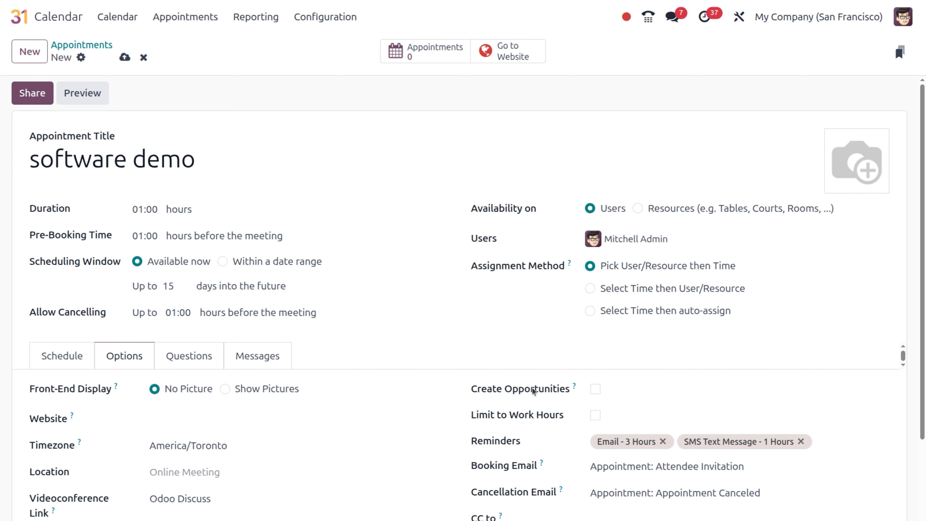
mouse_move(571, 389)
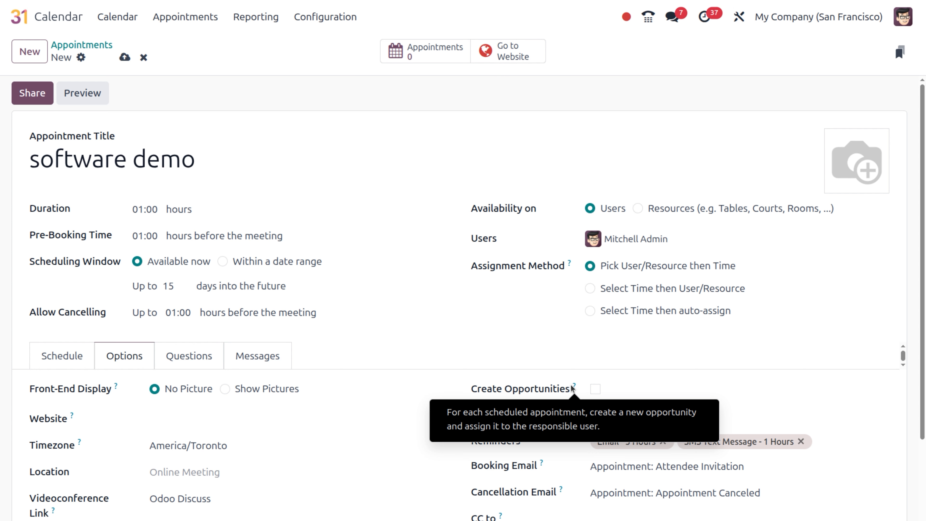
click(595, 389)
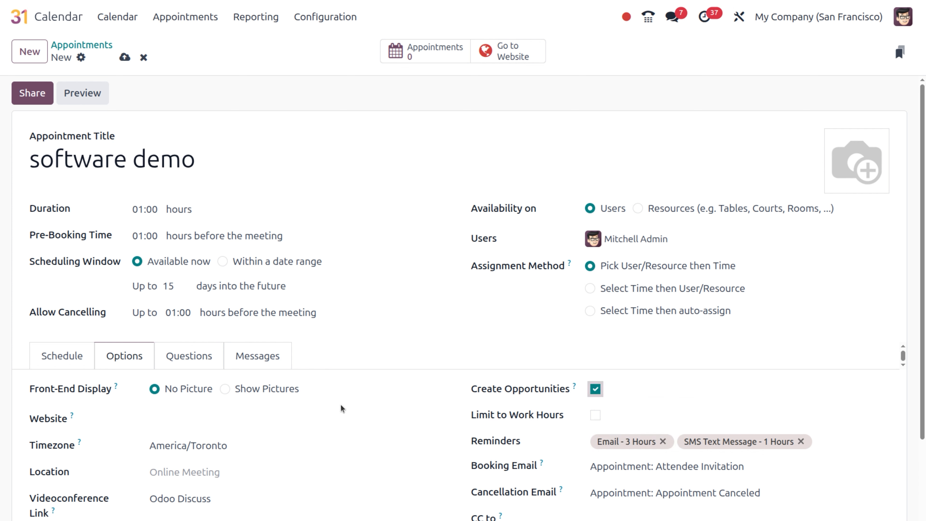
- Add a mandatory single line text question "what kind of business that you are running?" to the appointment type
click(184, 356)
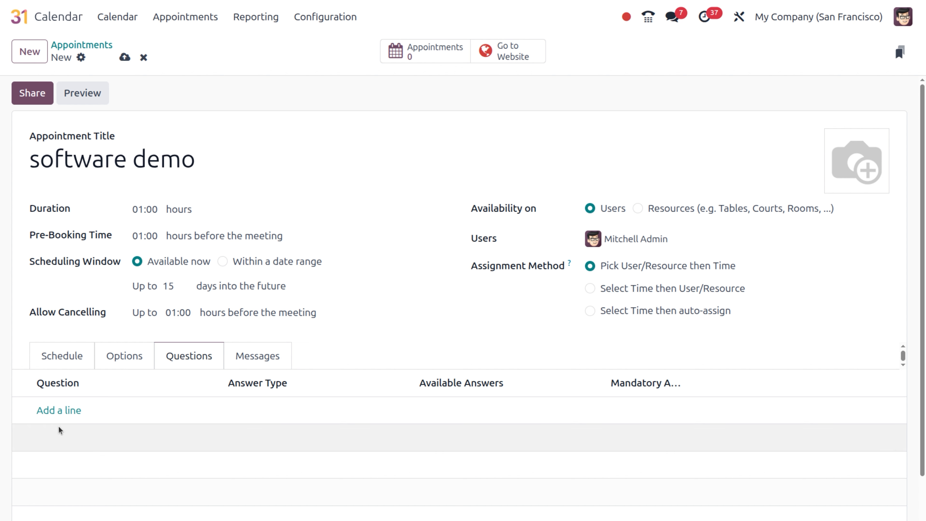
click(69, 411)
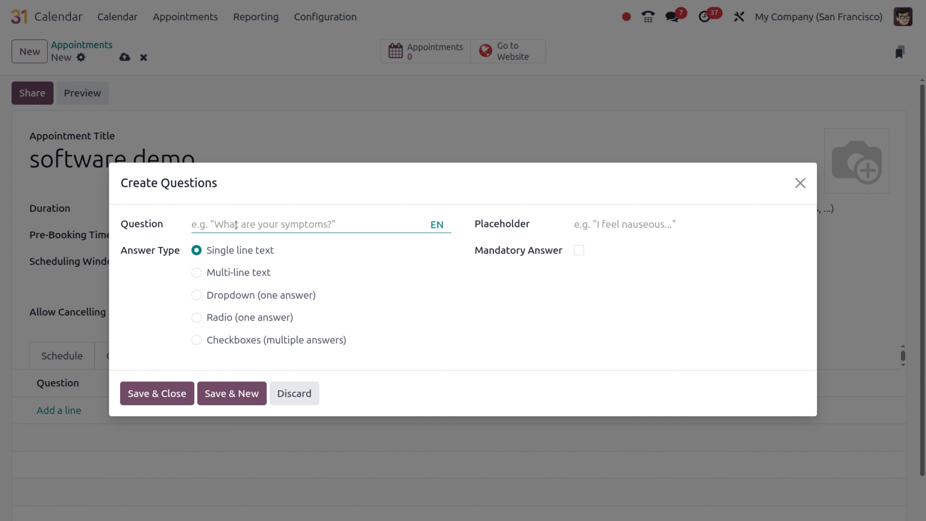
text(what kind of bus)
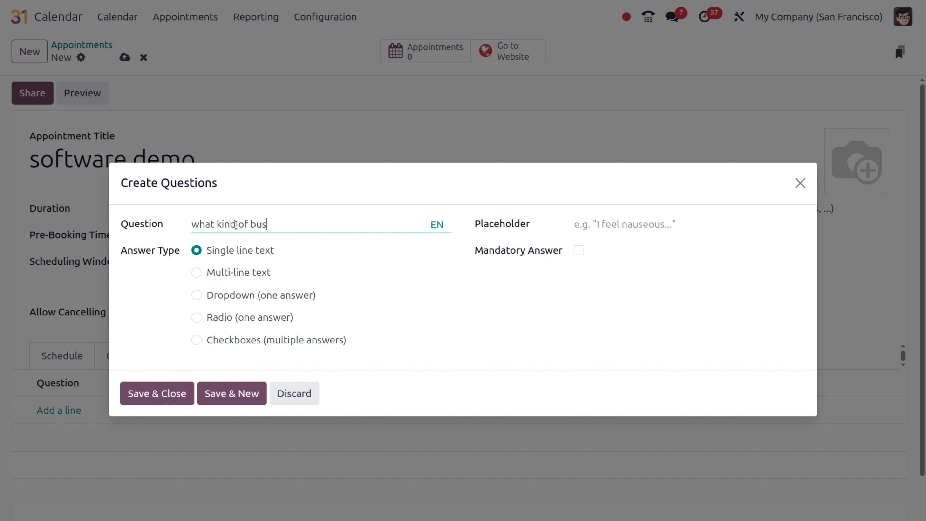
text(iness that you are running?)
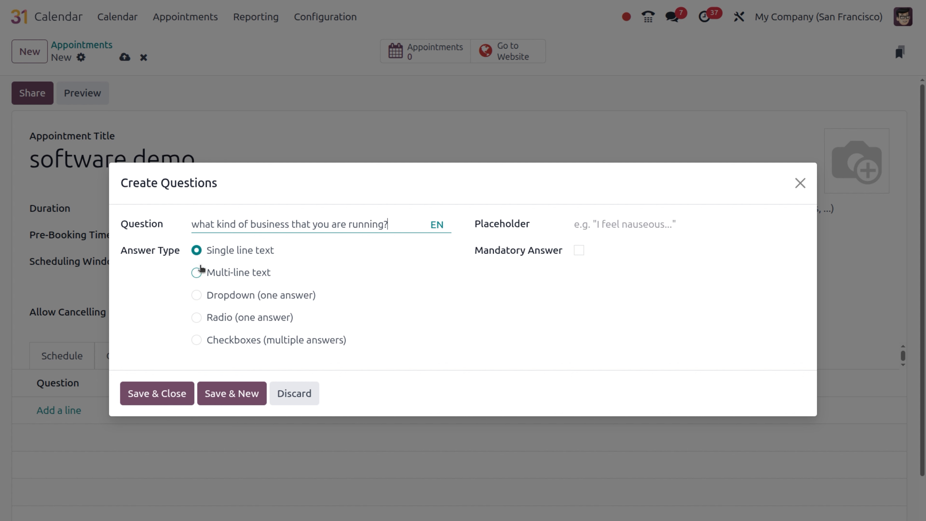
click(196, 295)
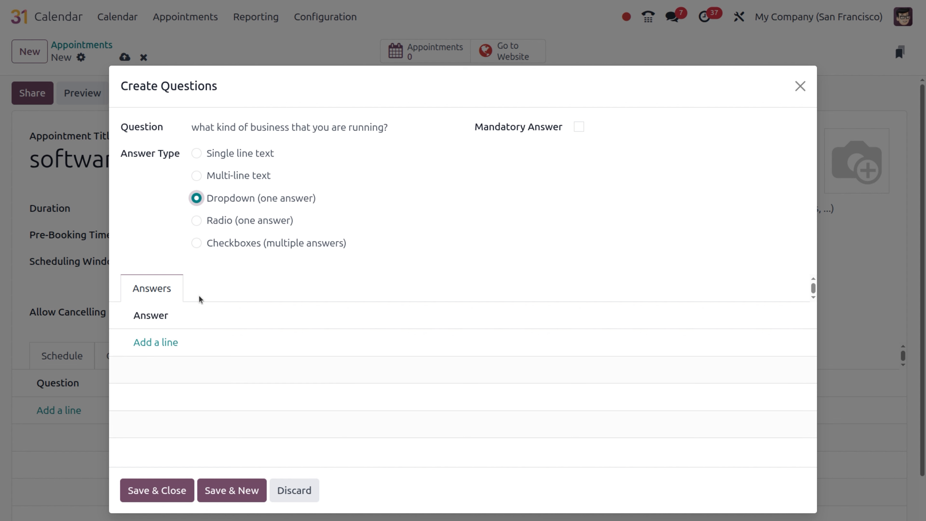
click(196, 153)
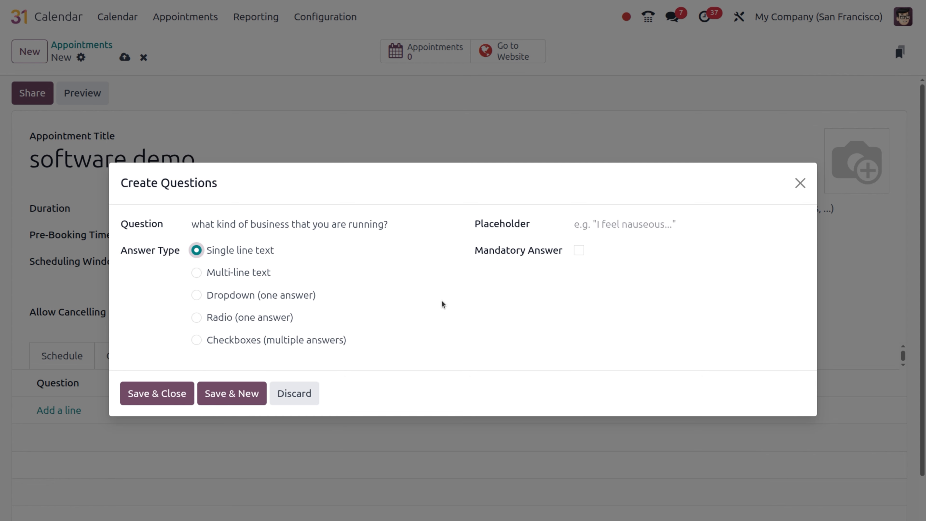
click(578, 250)
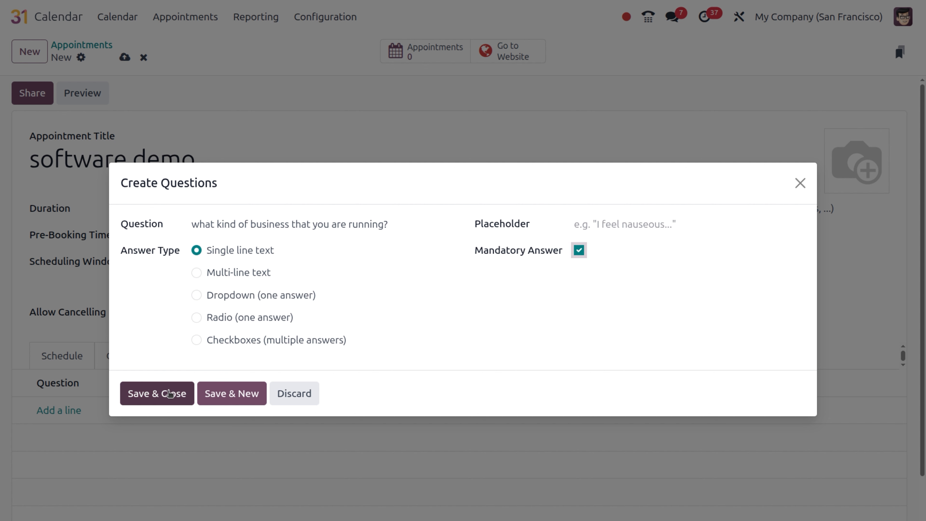
click(212, 396)
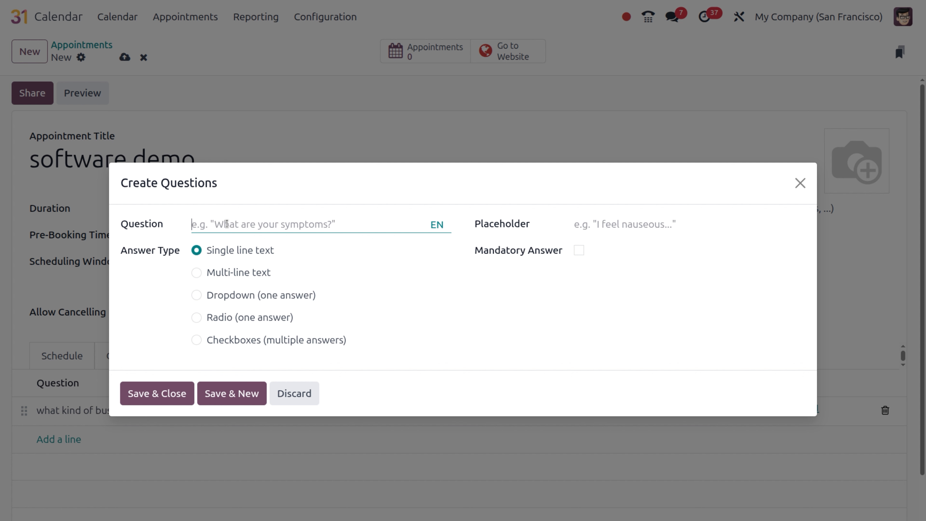
- Add a mandatory dropdown question "are you interested to purchase software?" with the answers "yes" and "no"
text(are you intereste)
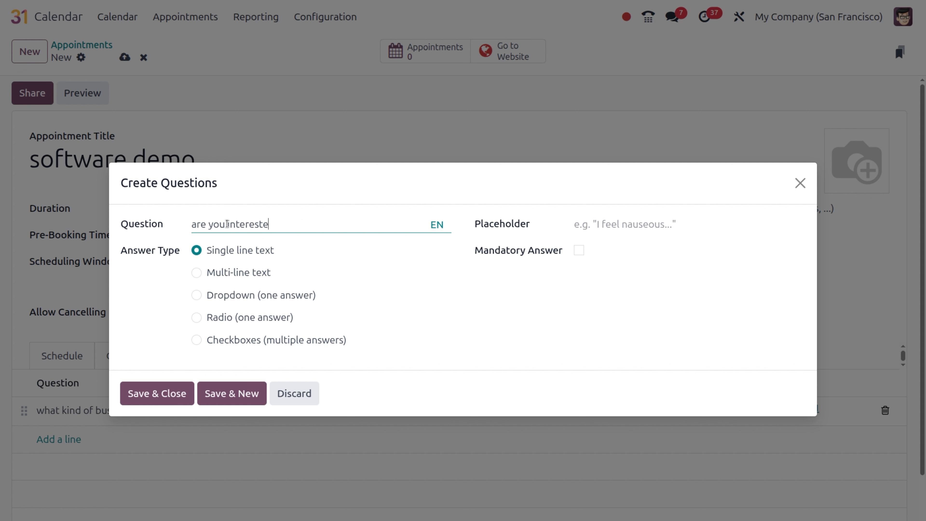
text(d to purchase sof)
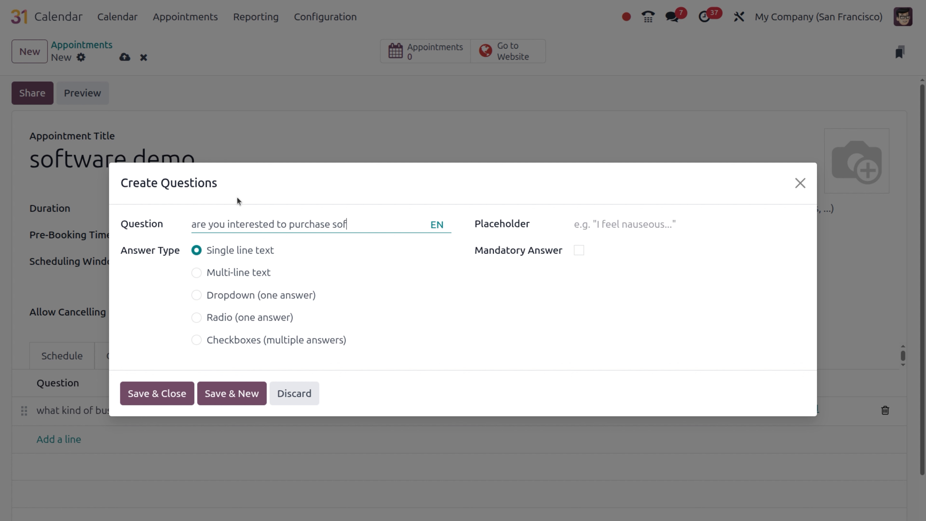
text(tware?)
click(196, 295)
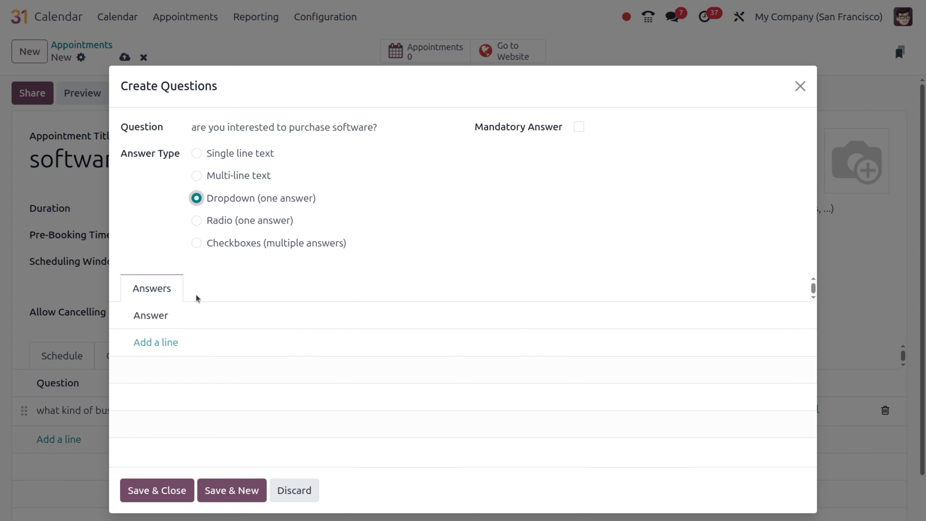
click(154, 340)
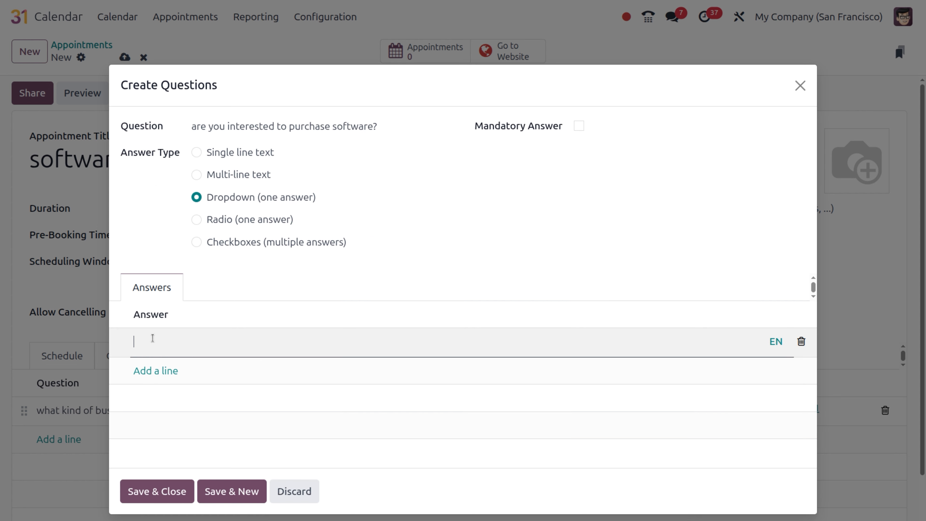
text(yes)
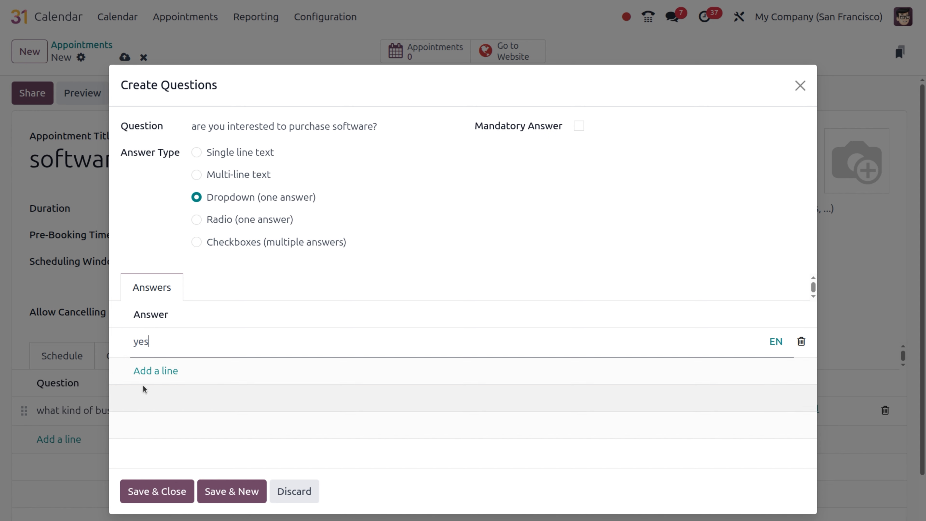
click(150, 371)
text(no)
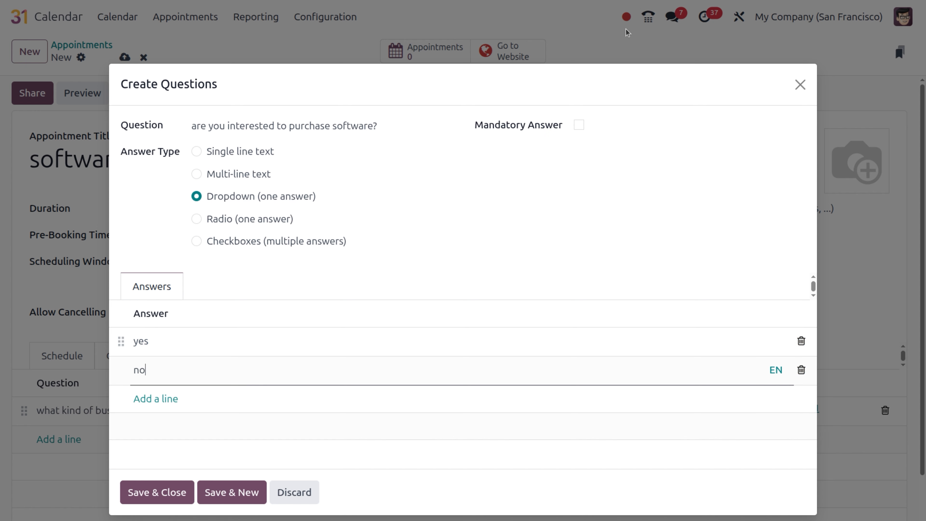
click(578, 125)
click(228, 496)
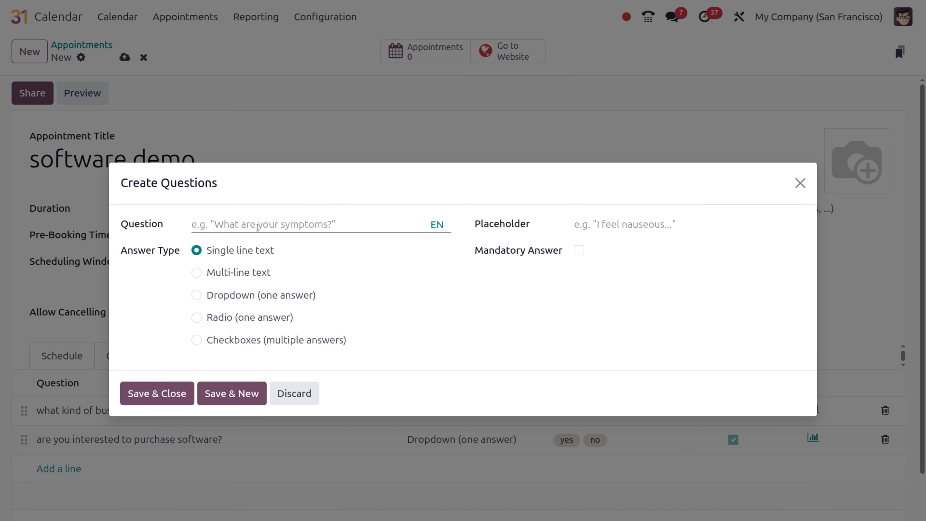
- Add a mandatory dropdown question "what kind of version that you prefer?" with the answers "free" and "paid", and finish adding questions
click(259, 220)
text(what kind of)
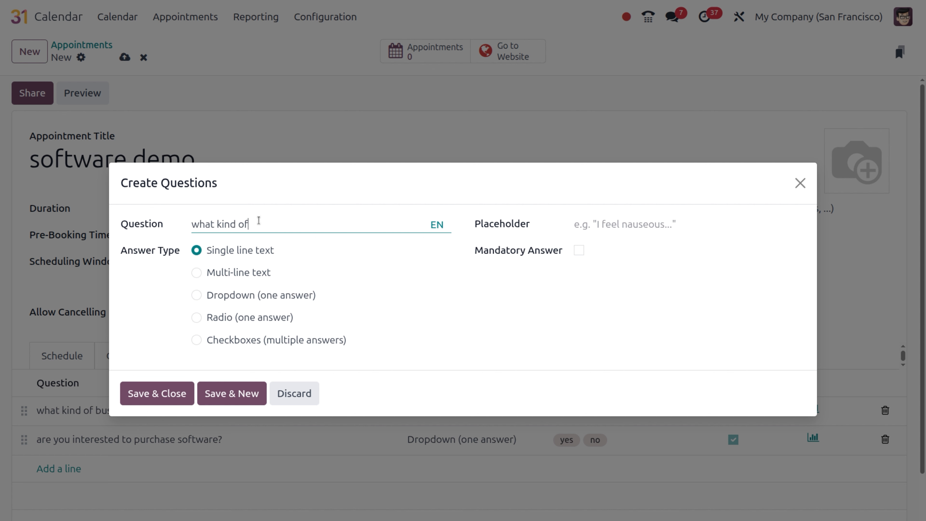
text( version t)
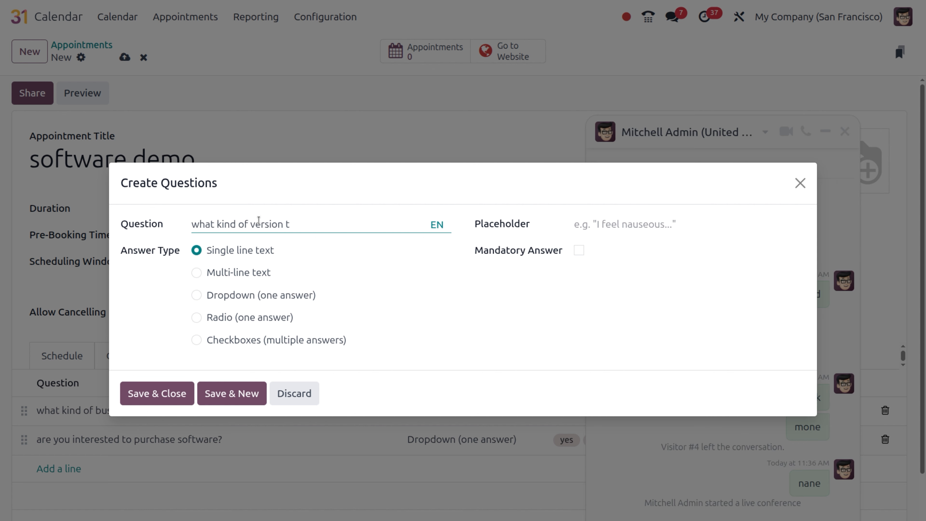
text(hat you prefer)
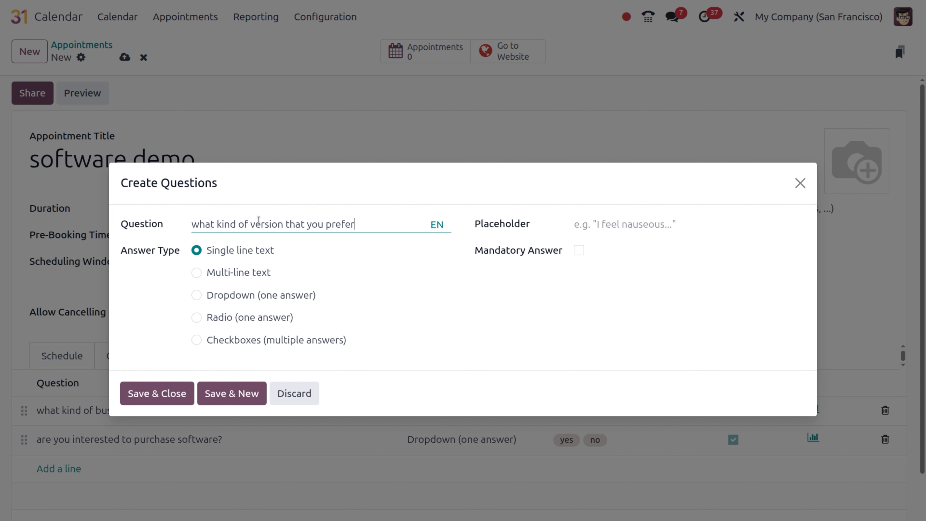
text(?)
click(196, 296)
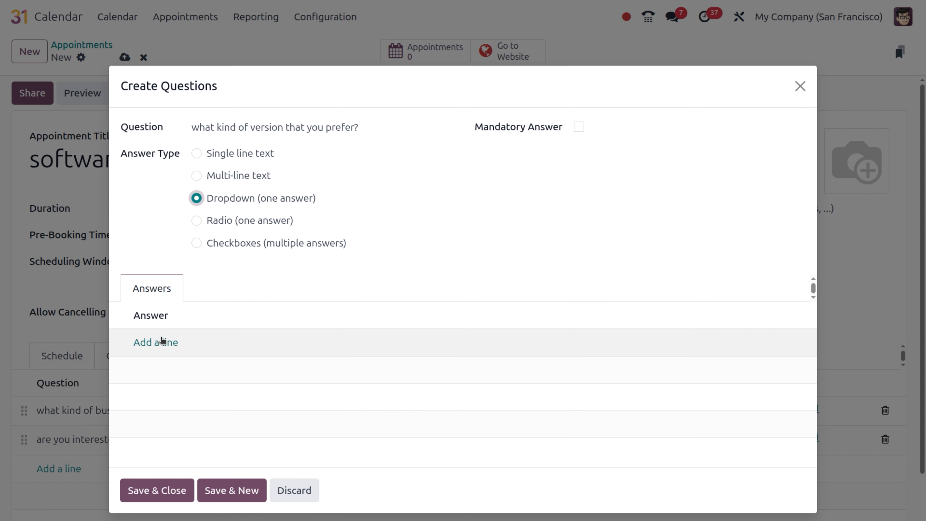
click(155, 343)
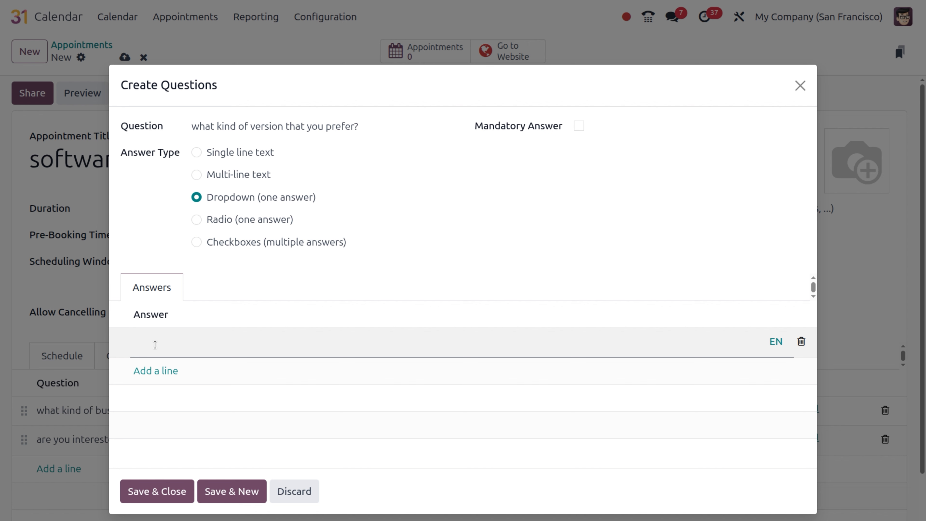
text(free)
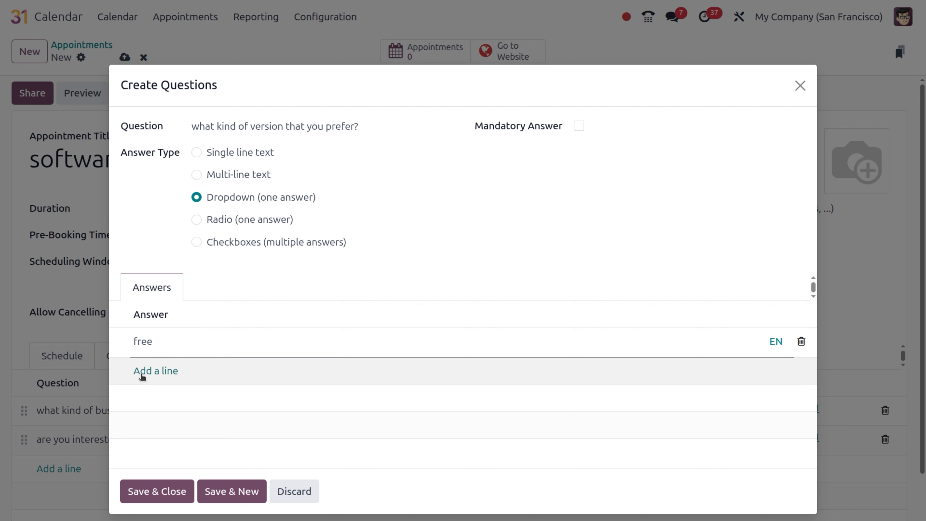
click(142, 376)
text(paid)
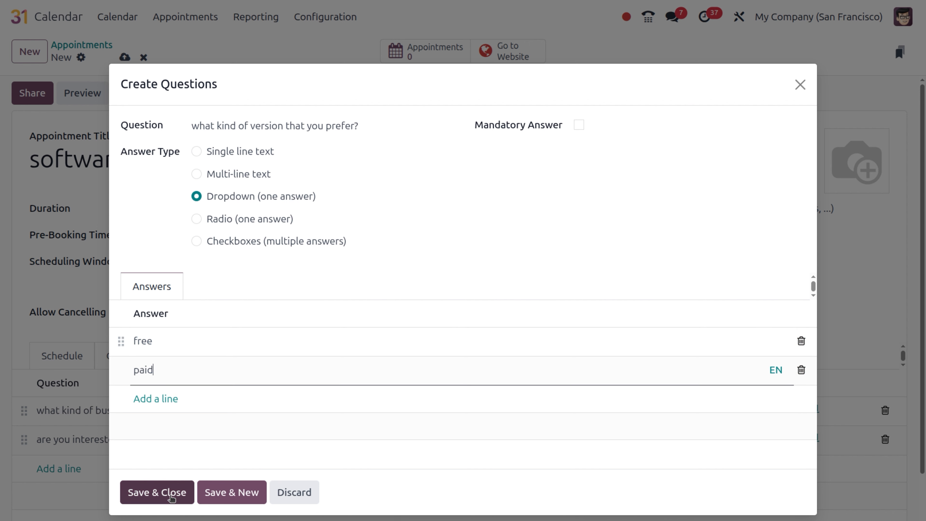
click(579, 125)
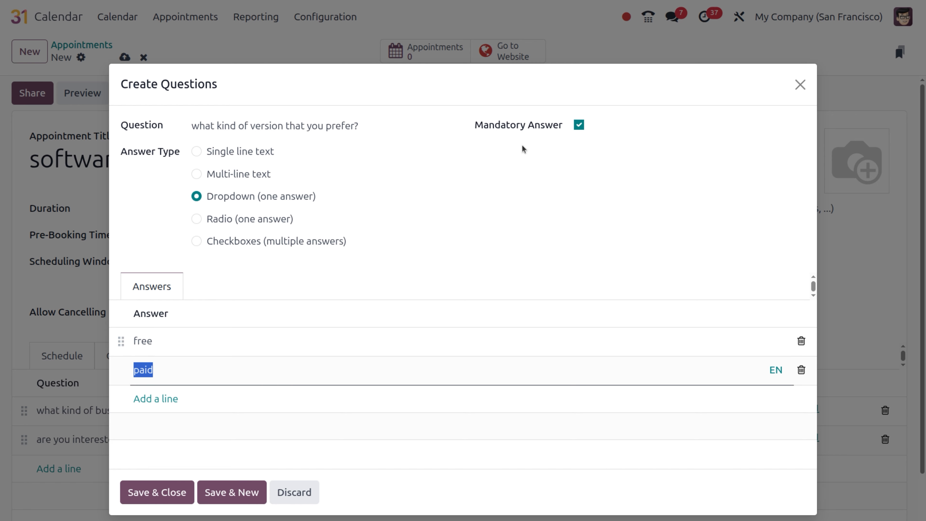
click(162, 493)
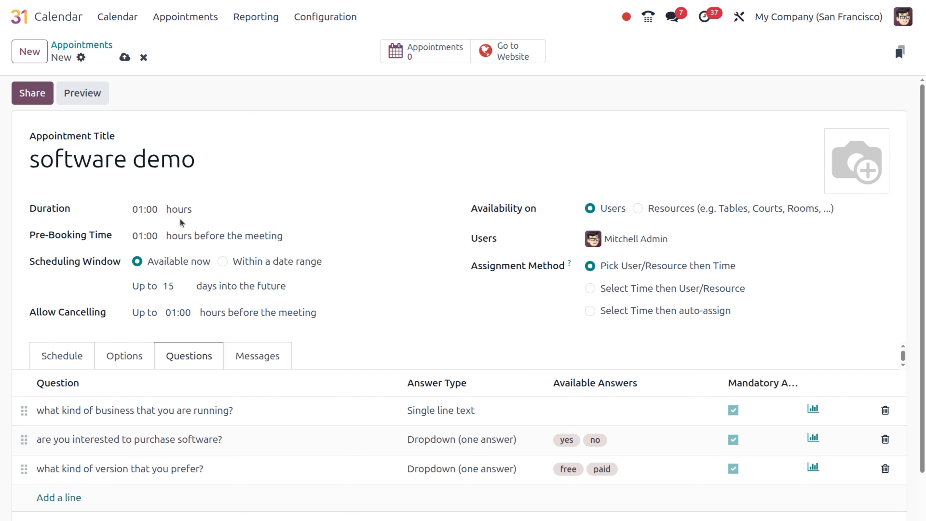
- Save the "software demo" appointment type and publish its booking page on the website, dismissing the SEO notice
click(125, 58)
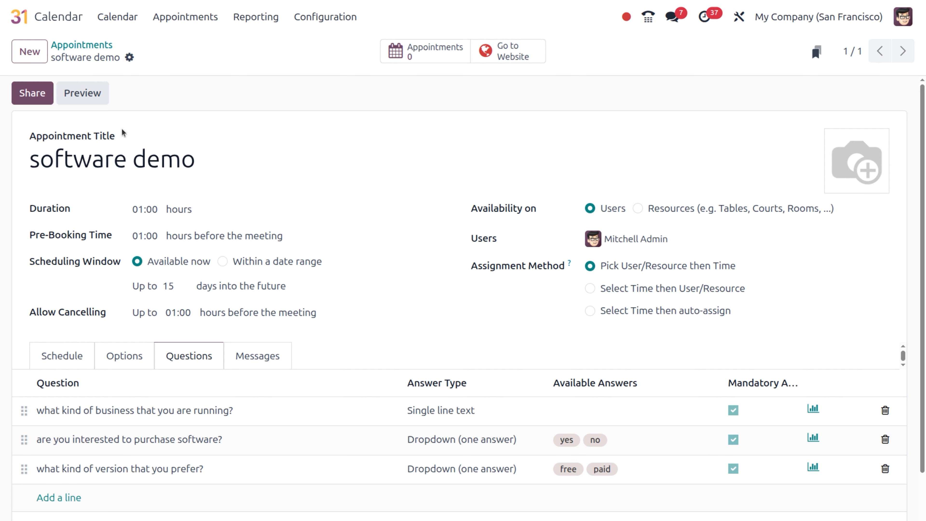
click(509, 56)
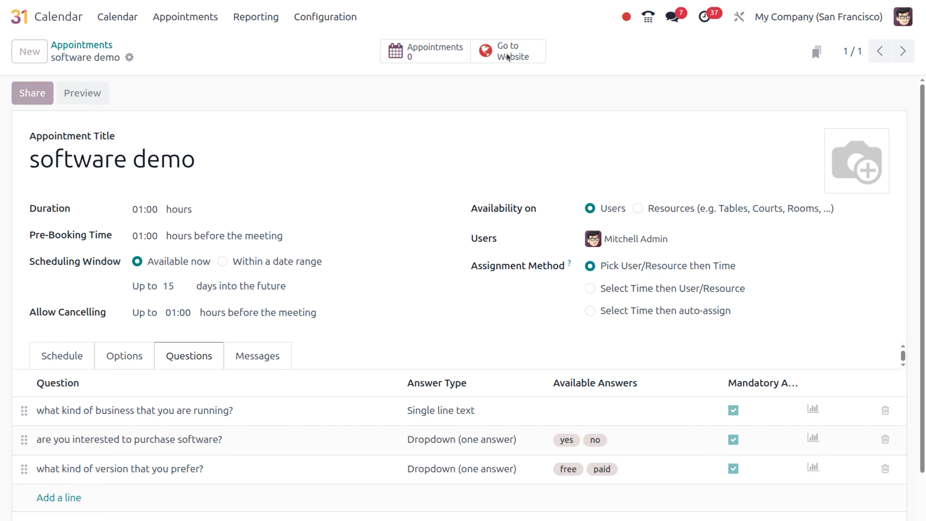
click(680, 18)
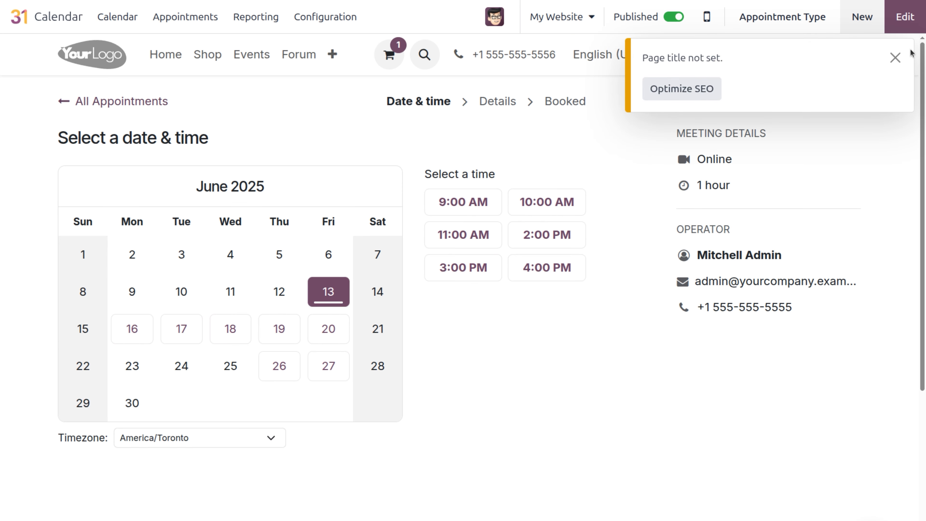
click(894, 58)
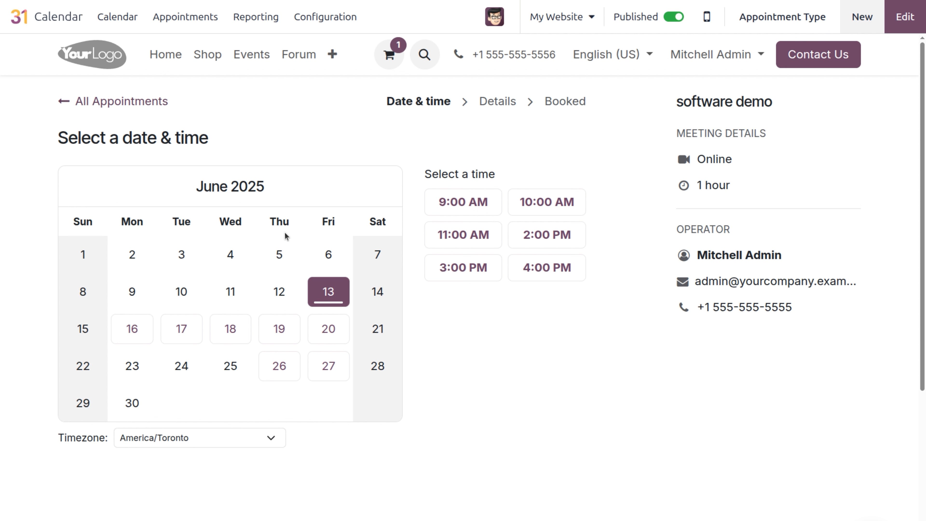
- Choose the Monday, June 16, 2025, 9:00 AM slot and replace the prefilled full name with the customer's name
click(130, 333)
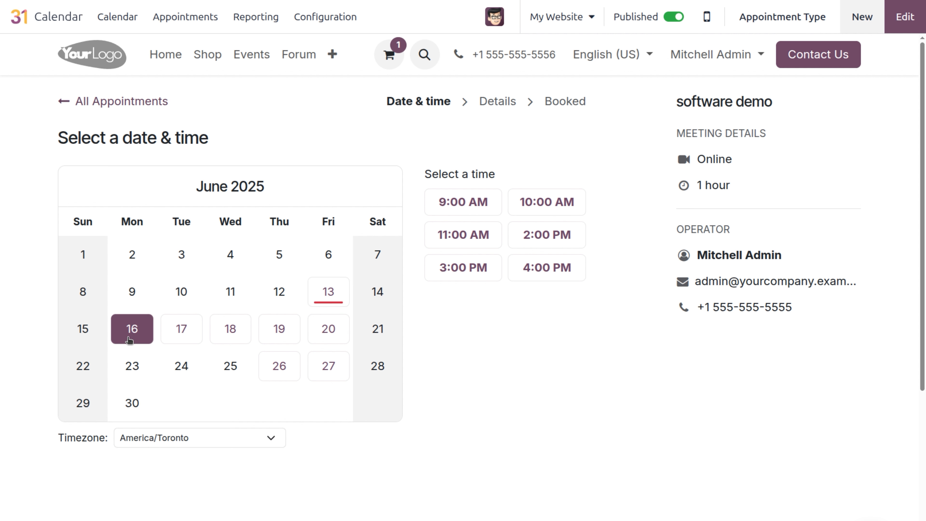
click(474, 208)
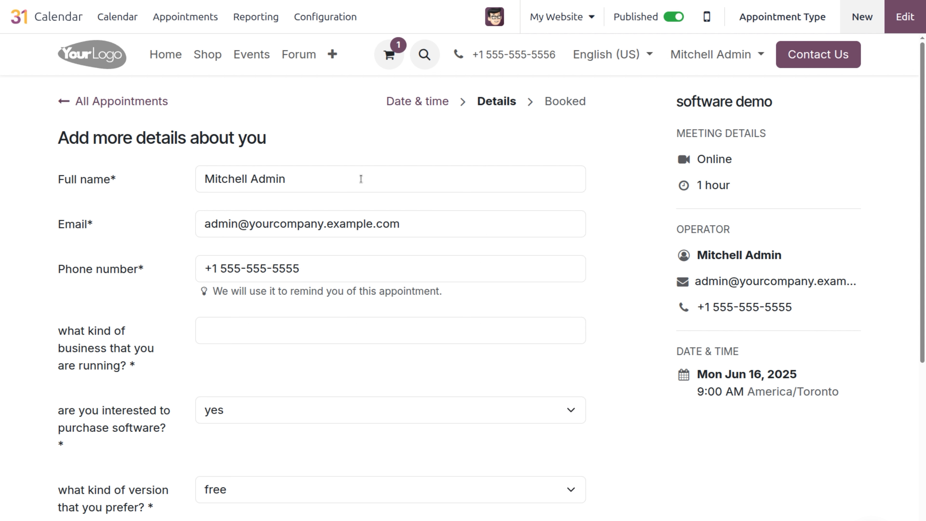
click(361, 179)
key(BackSpace)
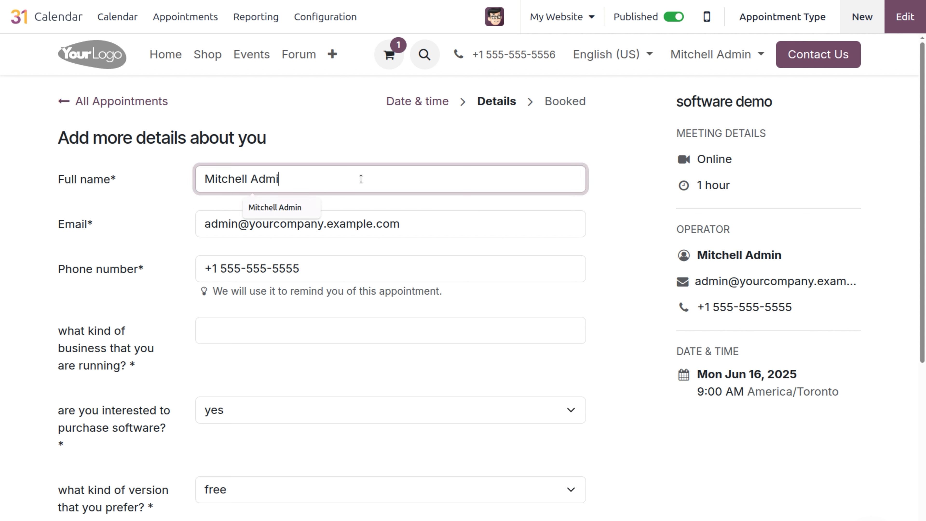
key(BackSpace)
key(BackSpace)
key(BackSpace)
key(BackSpace)
key(BackSpace)
key(BackSpace)
key(BackSpace)
key(BackSpace)
key(BackSpace)
key(BackSpace)
key(BackSpace)
key(BackSpace)
key(BackSpace)
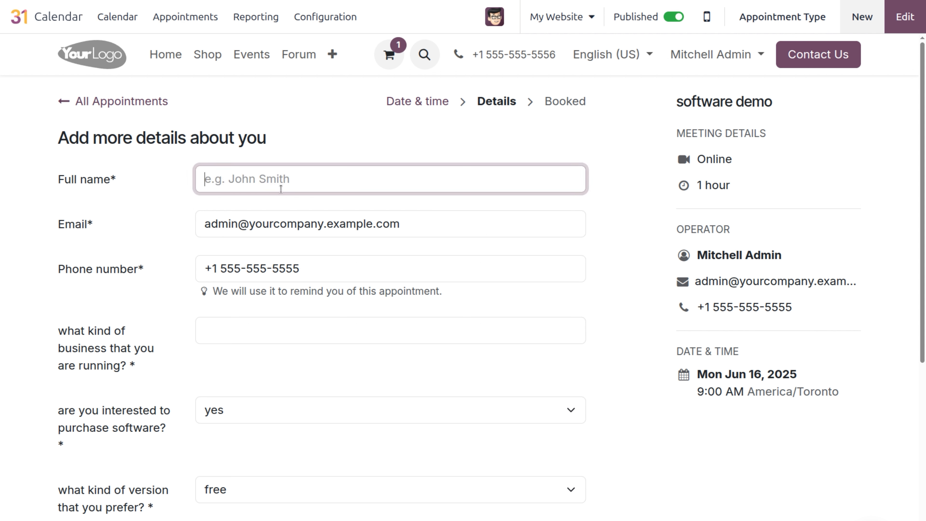
click(280, 189)
click(281, 202)
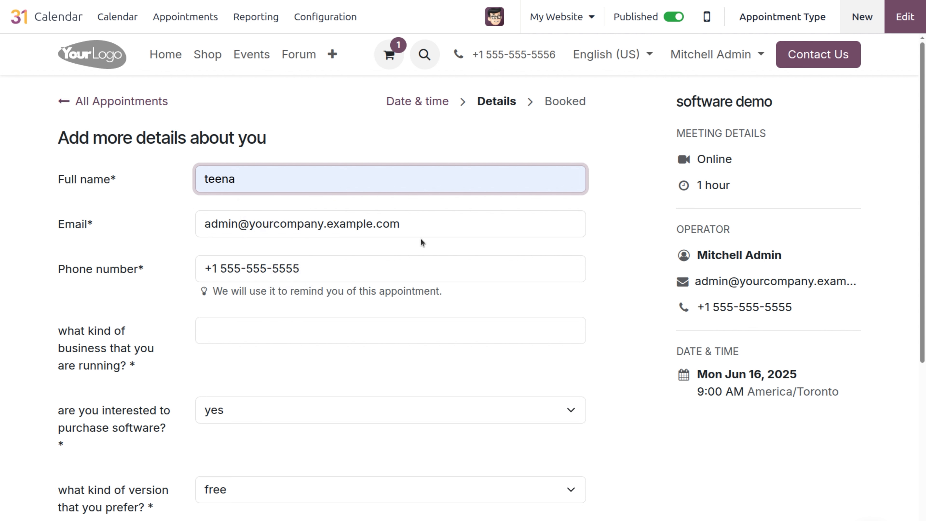
- Replace the prefilled email address in the booking details with the customer's email
click(415, 224)
key(BackSpace)
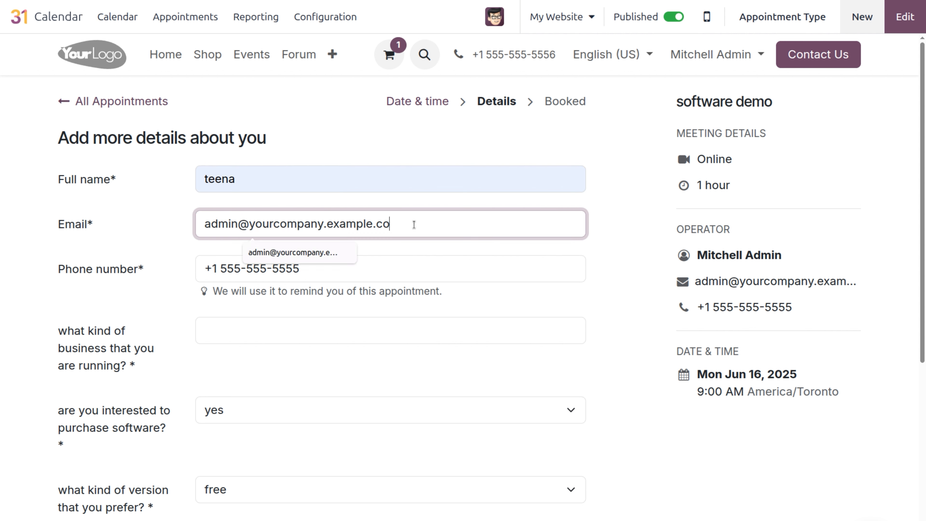
key(BackSpace)
key(BackSpace)
key(BackSpace)
key(BackSpace)
key(BackSpace)
key(BackSpace)
key(BackSpace)
key(BackSpace)
key(BackSpace)
key(BackSpace)
key(BackSpace)
key(BackSpace)
key(BackSpace)
key(BackSpace)
key(BackSpace)
key(BackSpace)
key(BackSpace)
key(BackSpace)
key(BackSpace)
key(BackSpace)
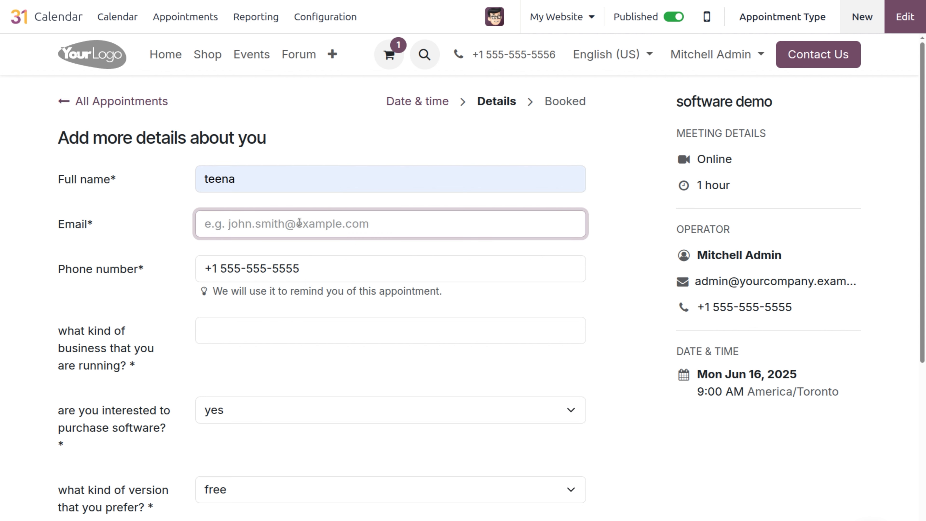
click(299, 223)
click(288, 287)
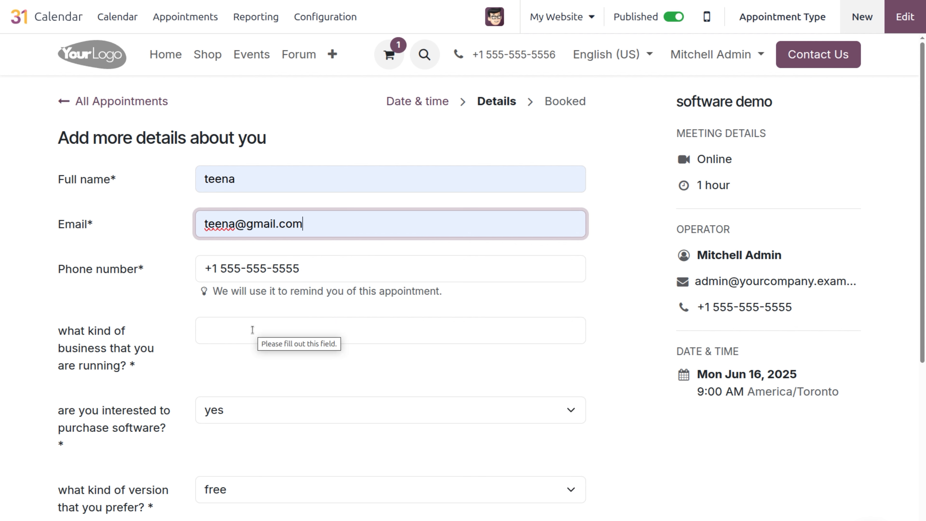
- Answer the booking questions with "jewelry shop" for the business, "yes" for purchase interest and "paid" for the preferred version
click(252, 329)
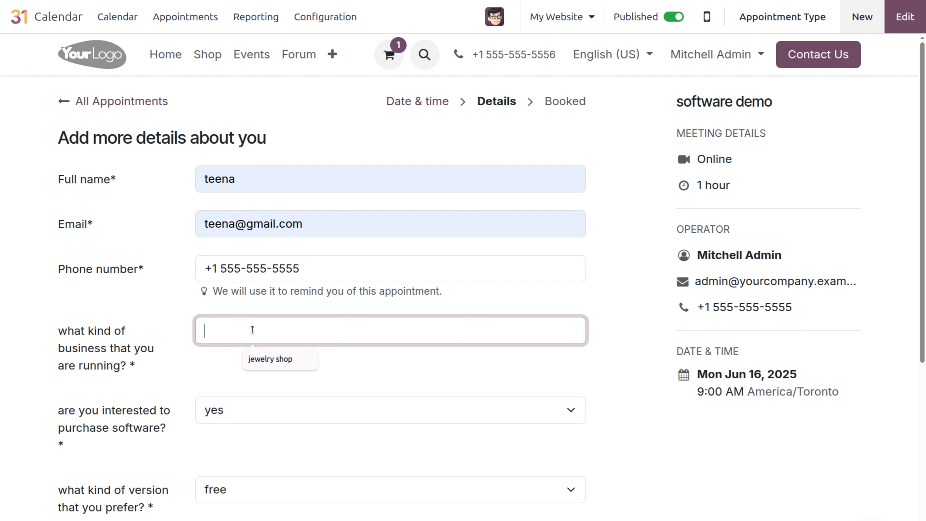
click(269, 358)
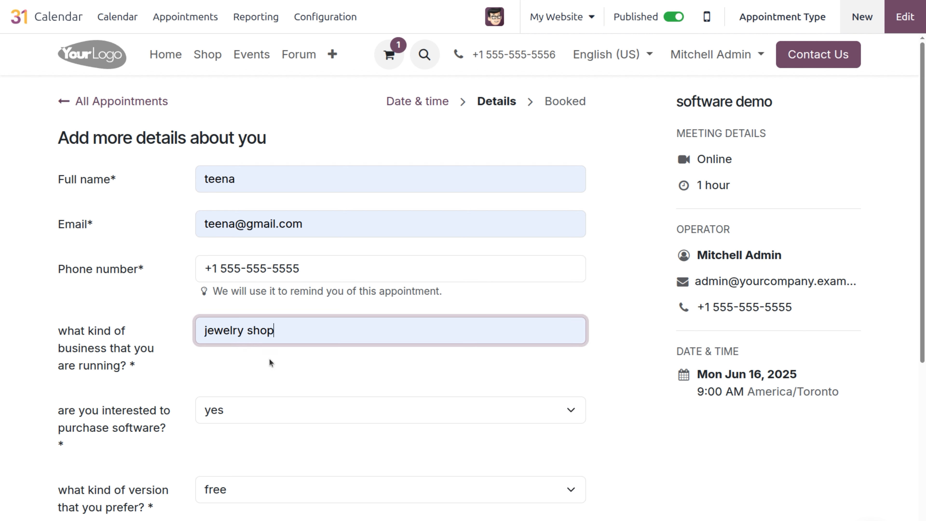
click(244, 413)
click(243, 433)
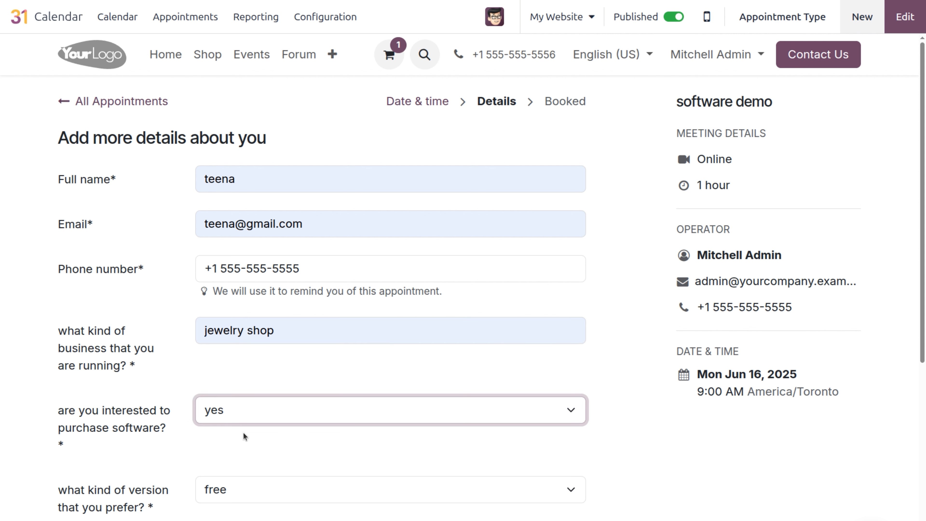
click(233, 493)
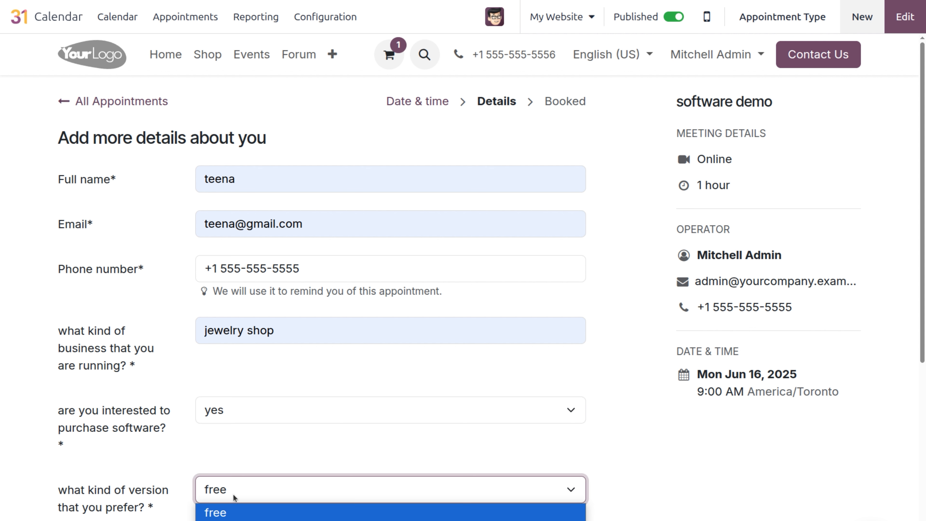
click(234, 520)
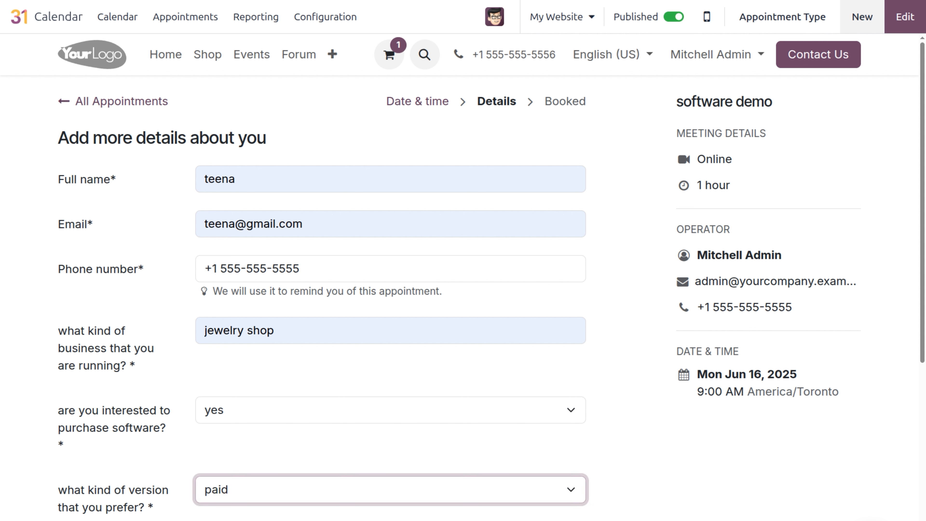
- Confirm the appointment and review the booking summary, including the contact details and question answers
scroll(355, 432, down, 5)
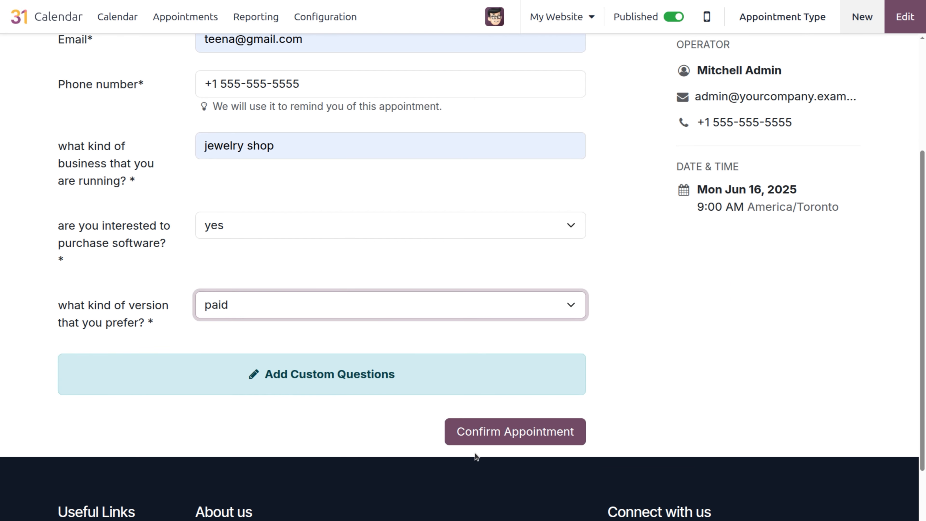
click(490, 434)
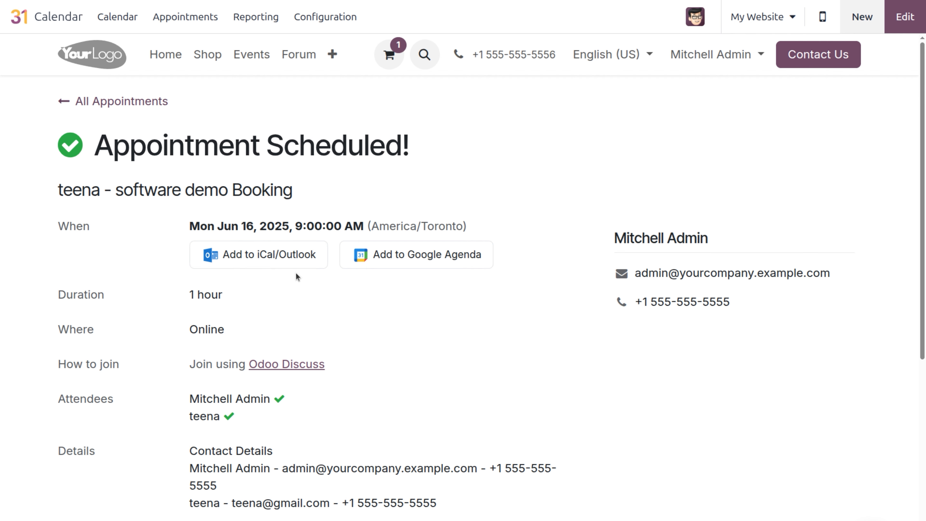
scroll(296, 273, down, 7)
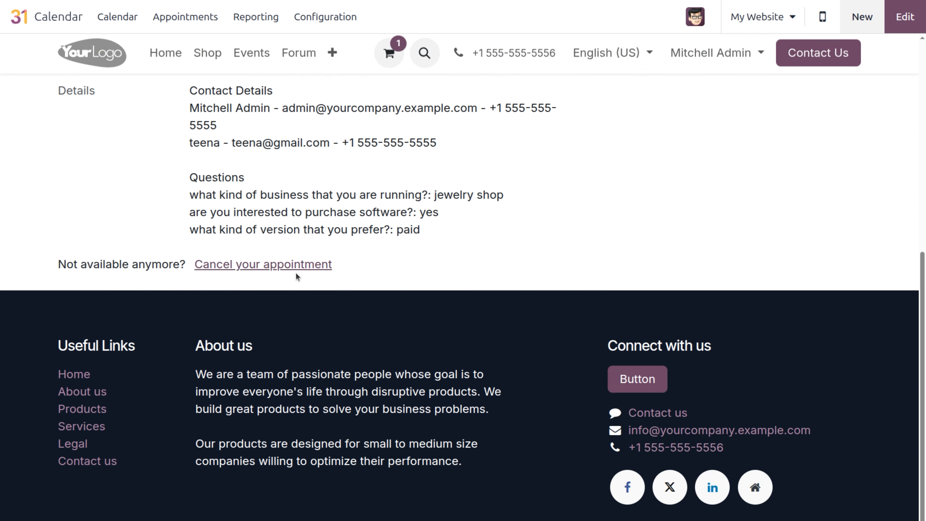
scroll(296, 274, up, 7)
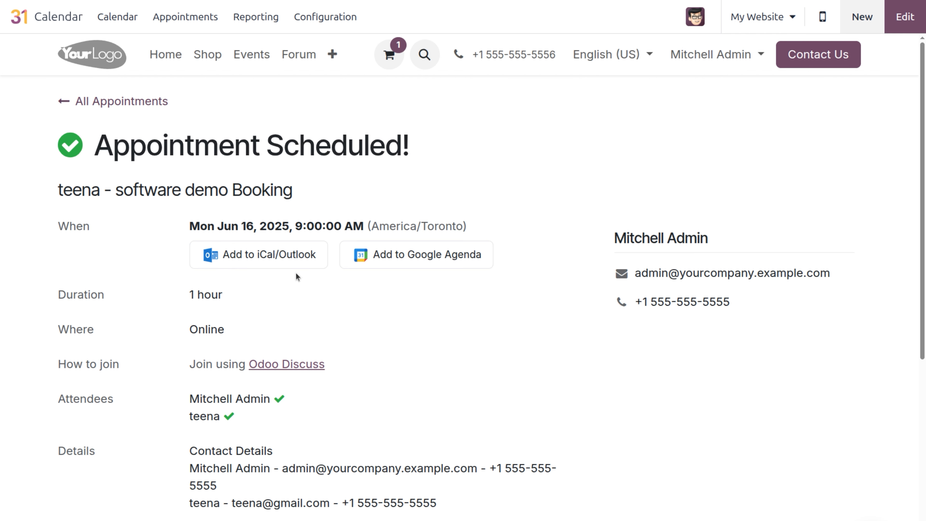
- Go to the appointment types and view the "software demo" meetings as a list of staff bookings
click(189, 26)
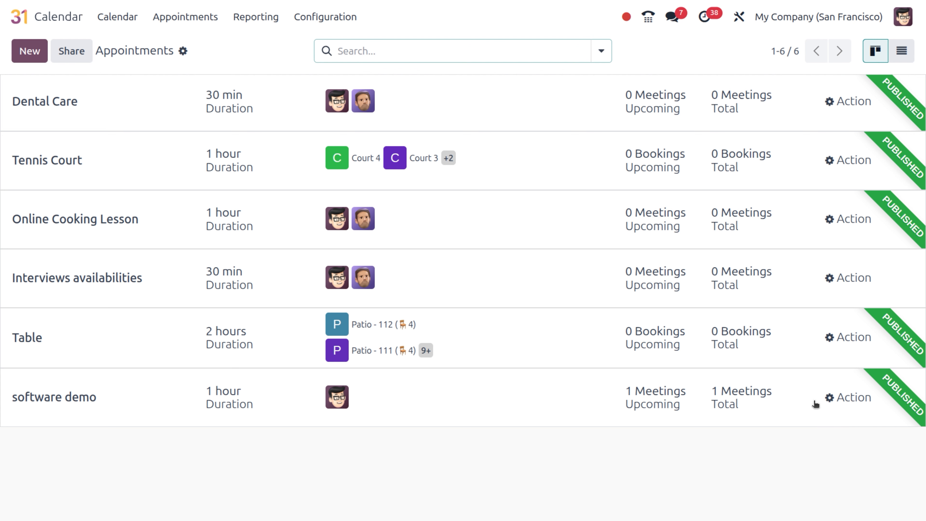
click(760, 406)
click(903, 52)
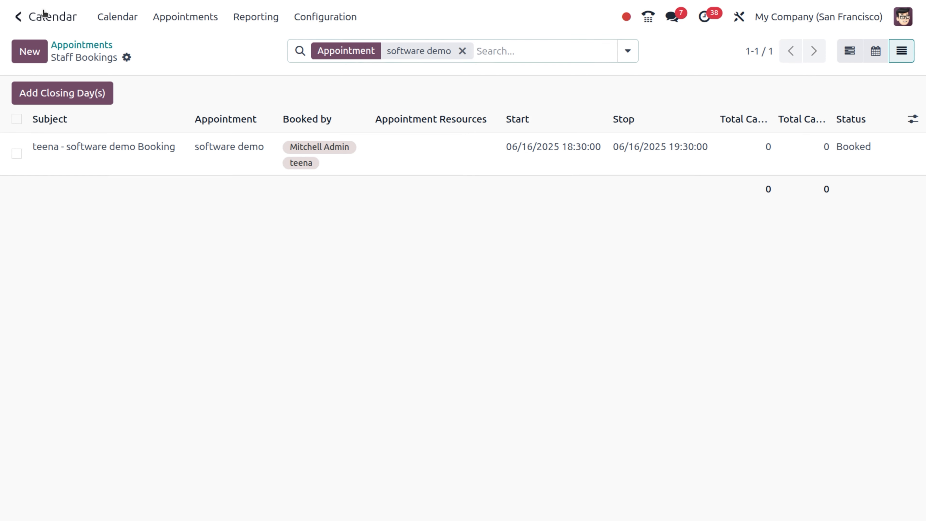
- Switch to the CRM app, remove the My Pipeline filter and open the opportunity created by the software demo booking
click(26, 17)
text(crm)
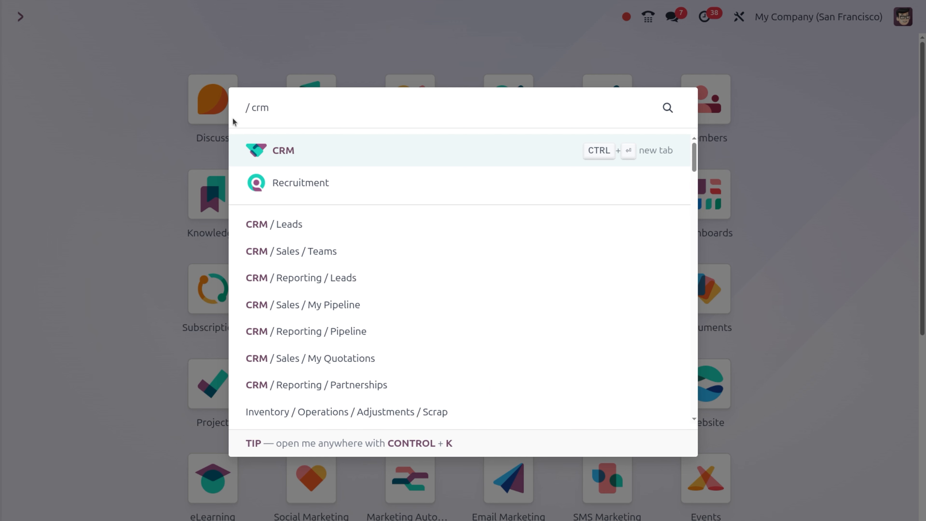
click(339, 157)
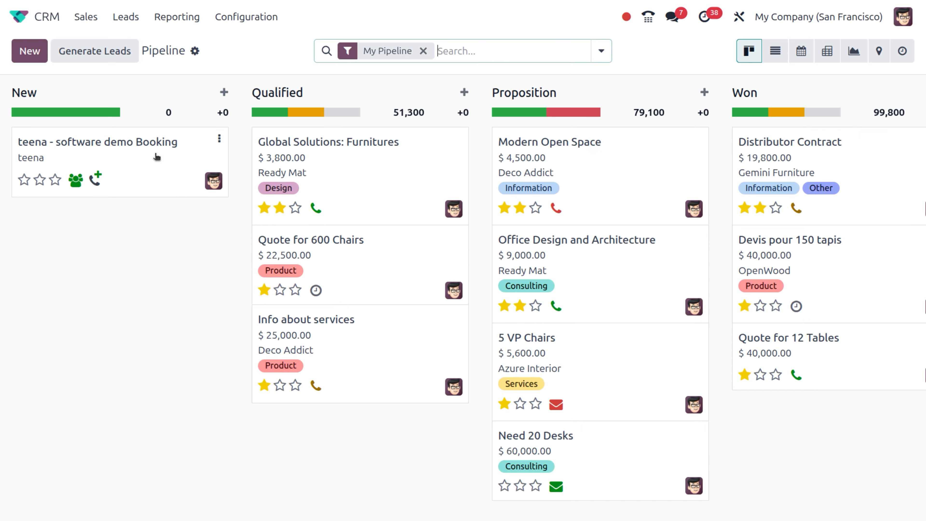
click(423, 51)
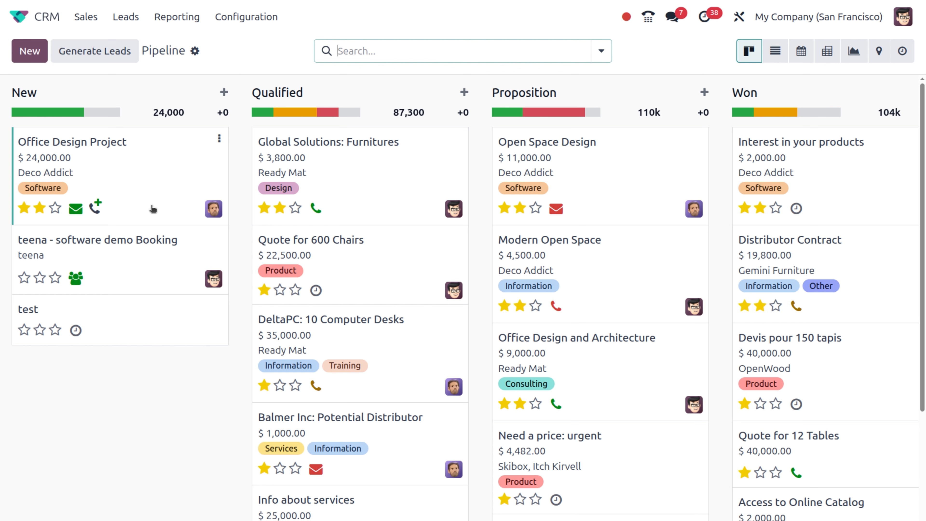
click(137, 267)
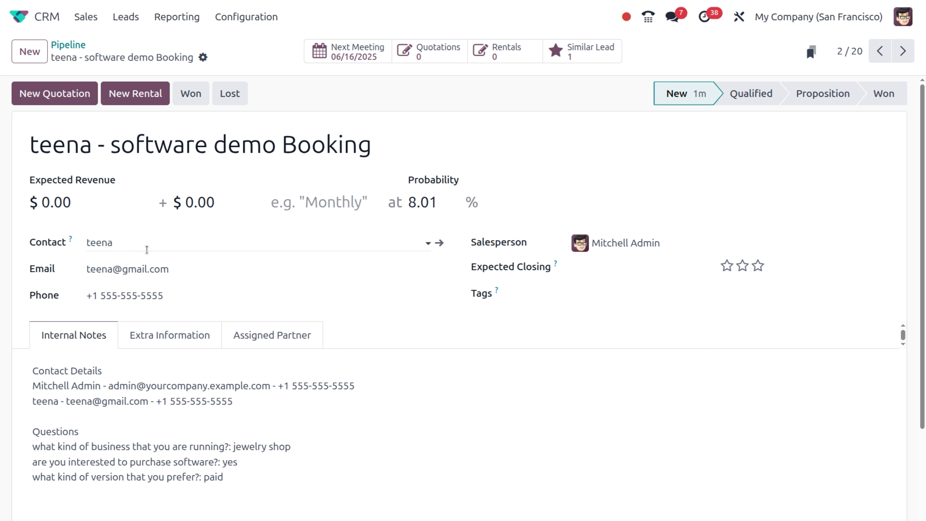
- Examine the opportunity's contact details, internal notes with the question answers, planned activity and available salespersons, leaving the salesperson as is
scroll(132, 313, down, 4)
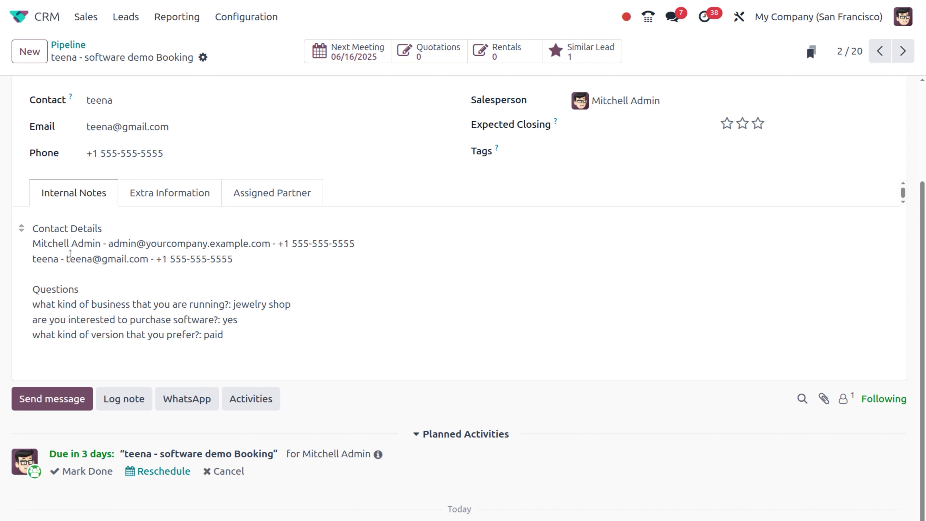
scroll(72, 257, up, 3)
scroll(71, 257, up, 1)
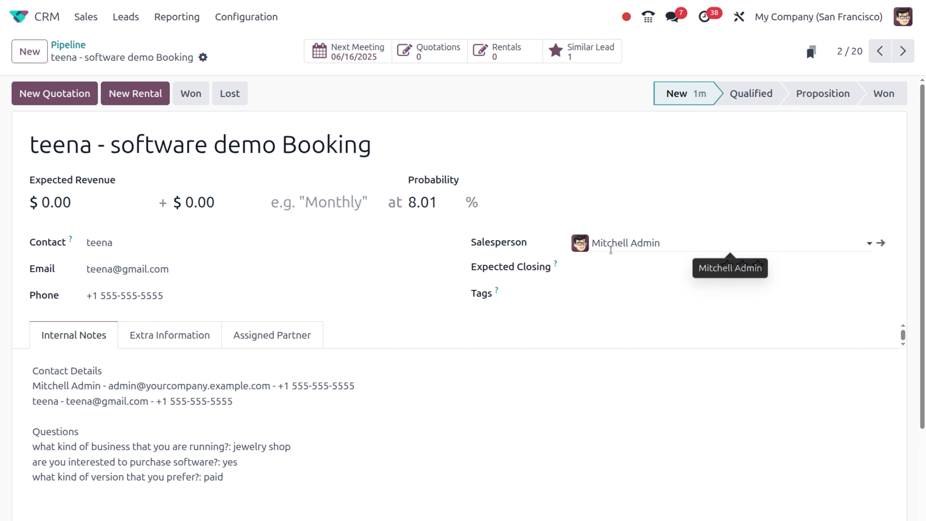
click(676, 243)
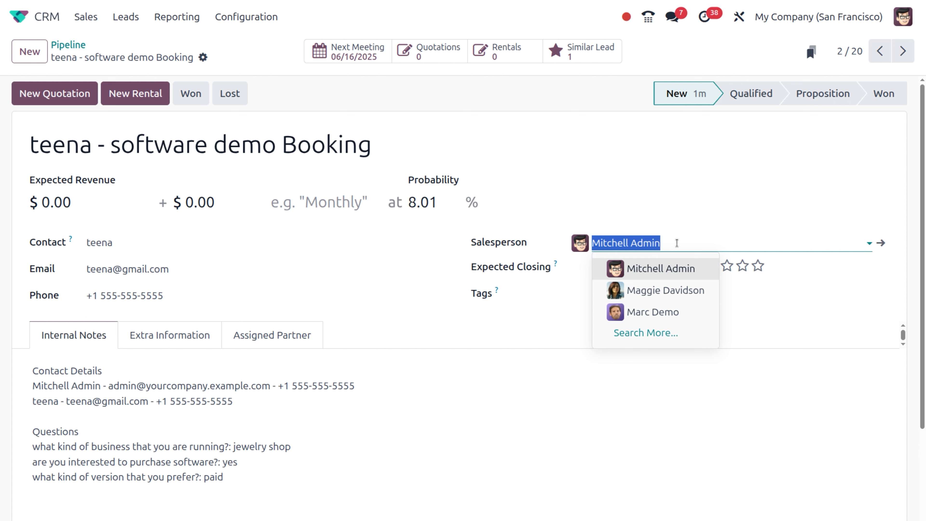
click(652, 203)
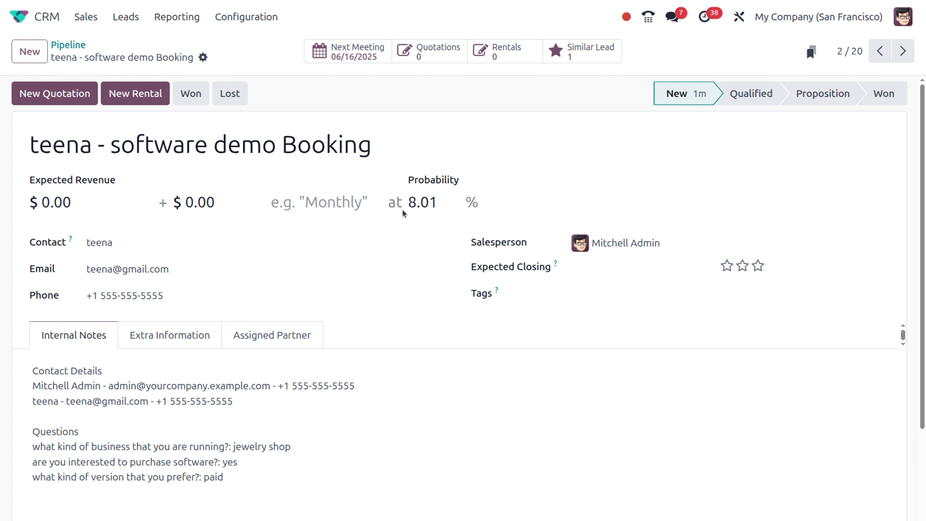
click(43, 20)
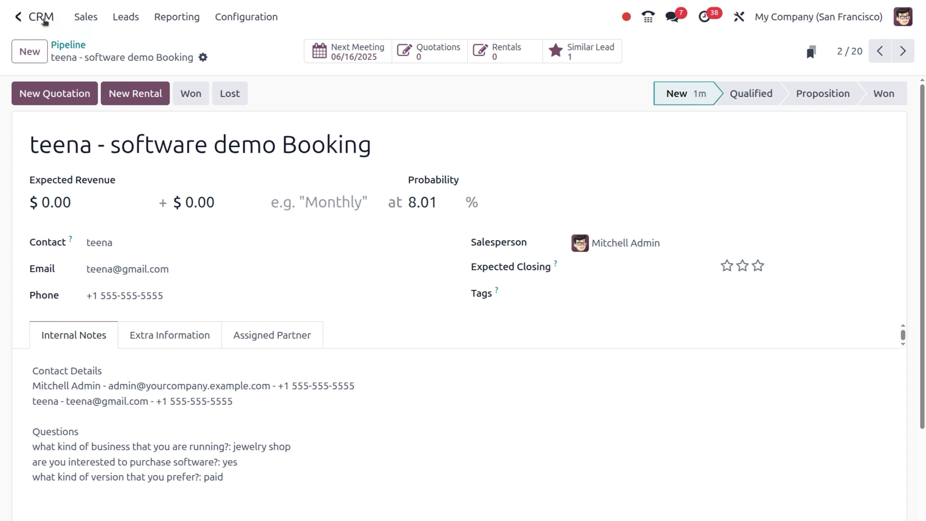